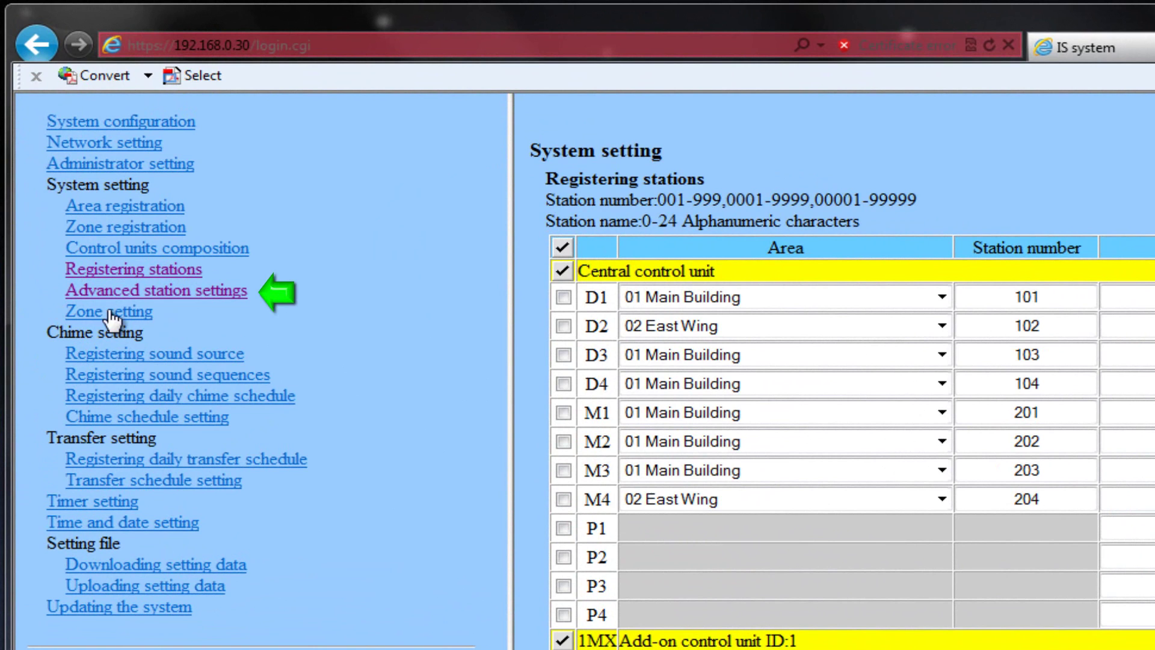
# From Advanced station settings, tick the Central control unit and open its Advanced settings
pyautogui.click(222, 292)
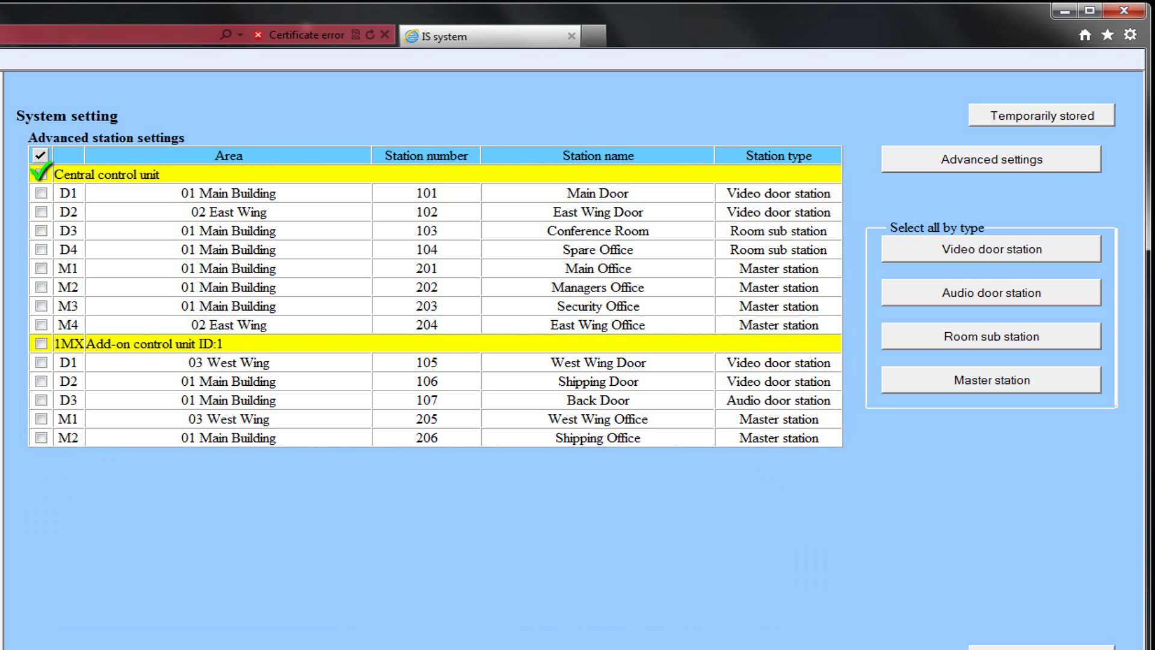
pyautogui.click(41, 174)
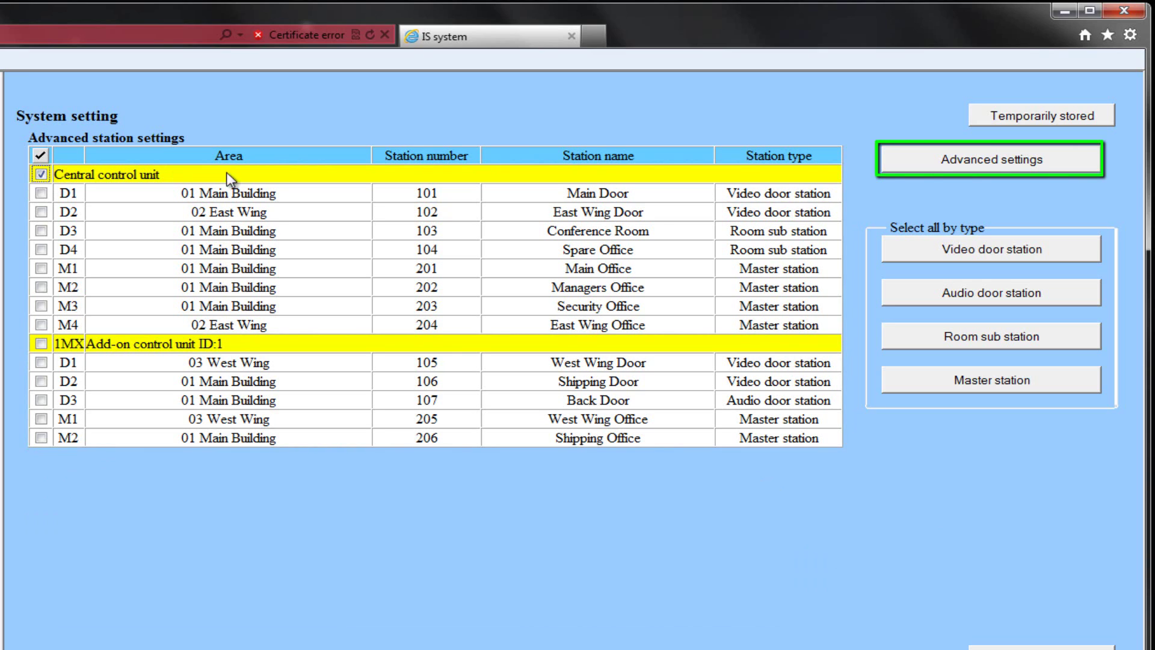
pyautogui.click(1016, 166)
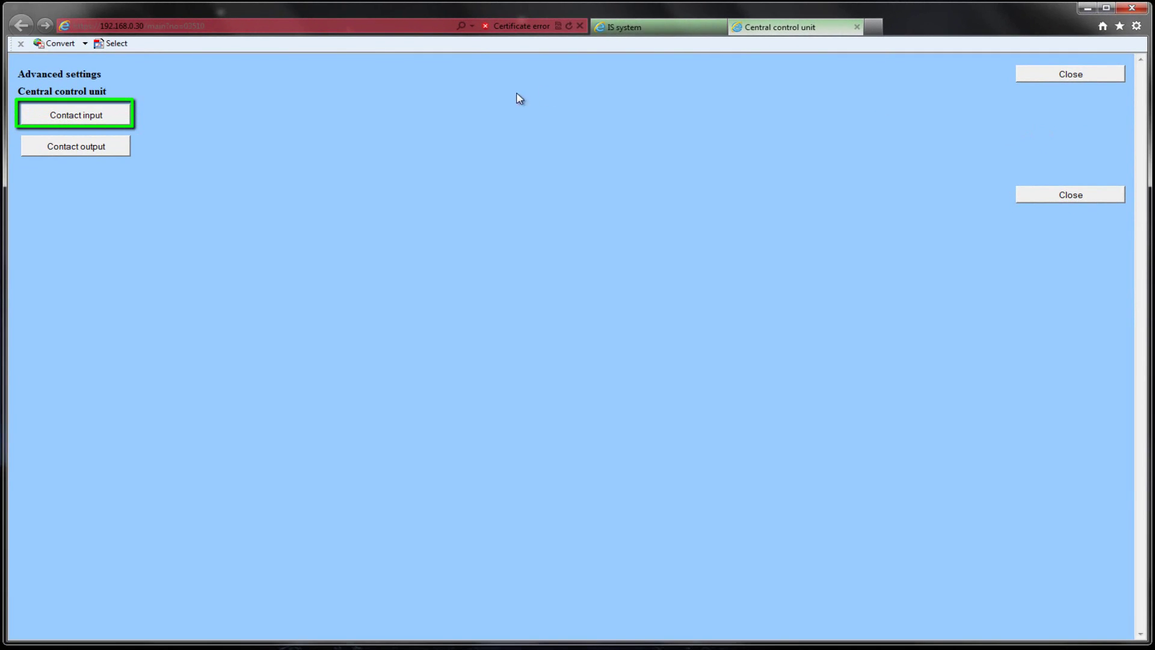
pyautogui.click(101, 117)
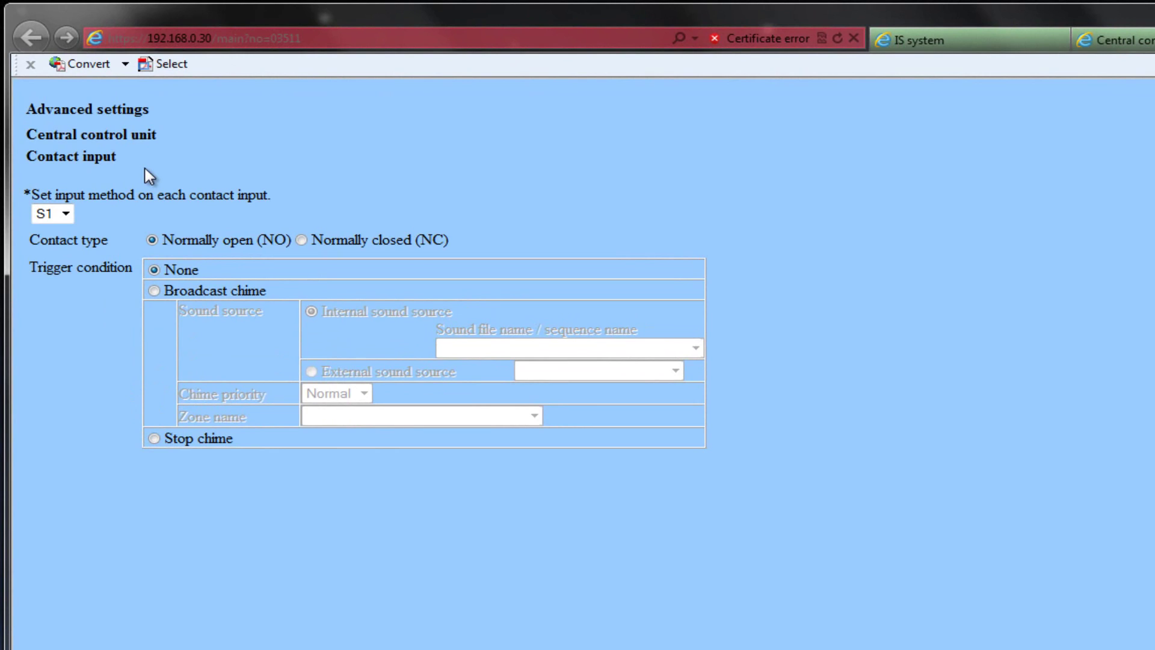
pyautogui.click(67, 214)
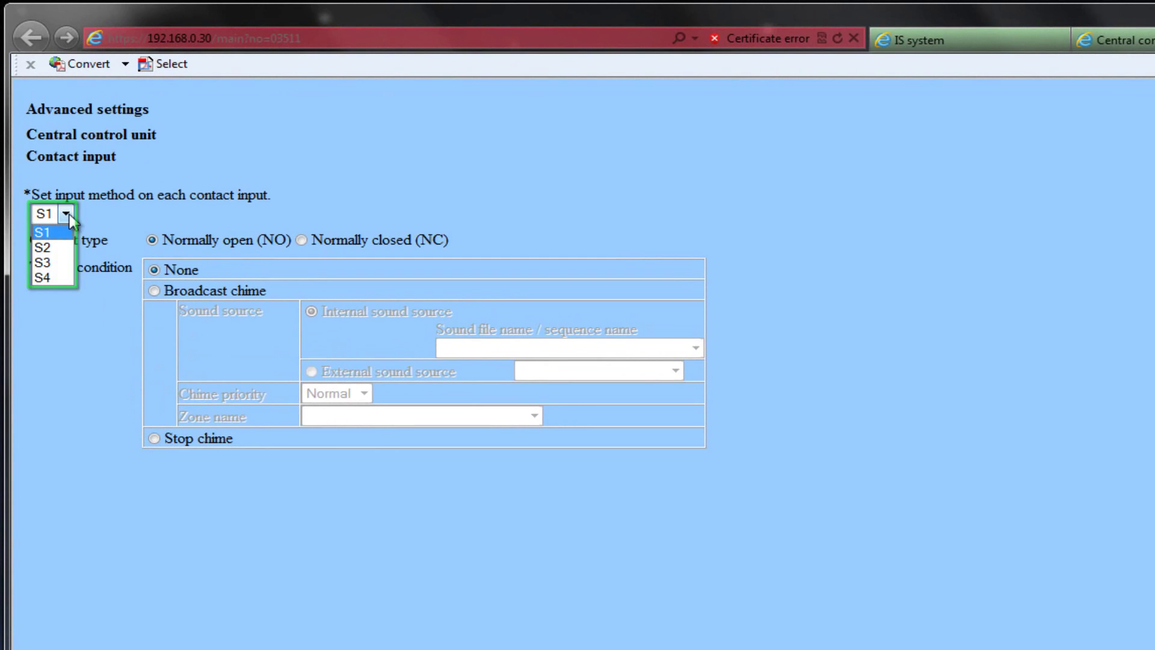
pyautogui.click(68, 214)
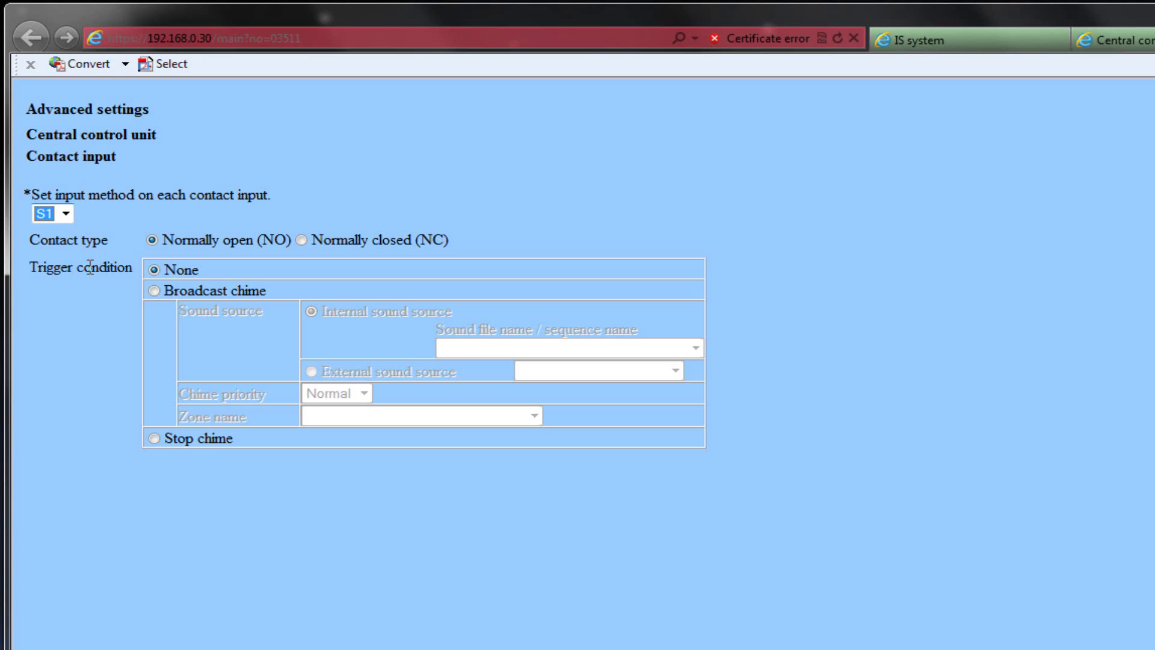
# Set S1 to Broadcast chime using sound file SF2 Fire, Urgent priority, zone 04 All Page
pyautogui.click(154, 291)
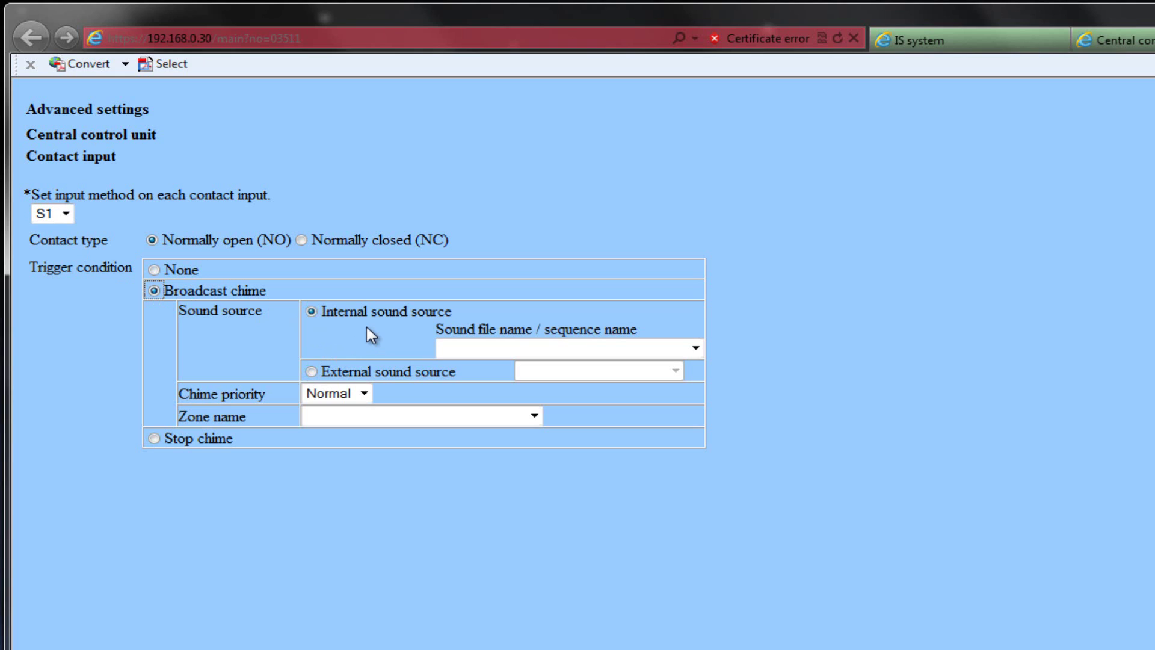
pyautogui.click(695, 348)
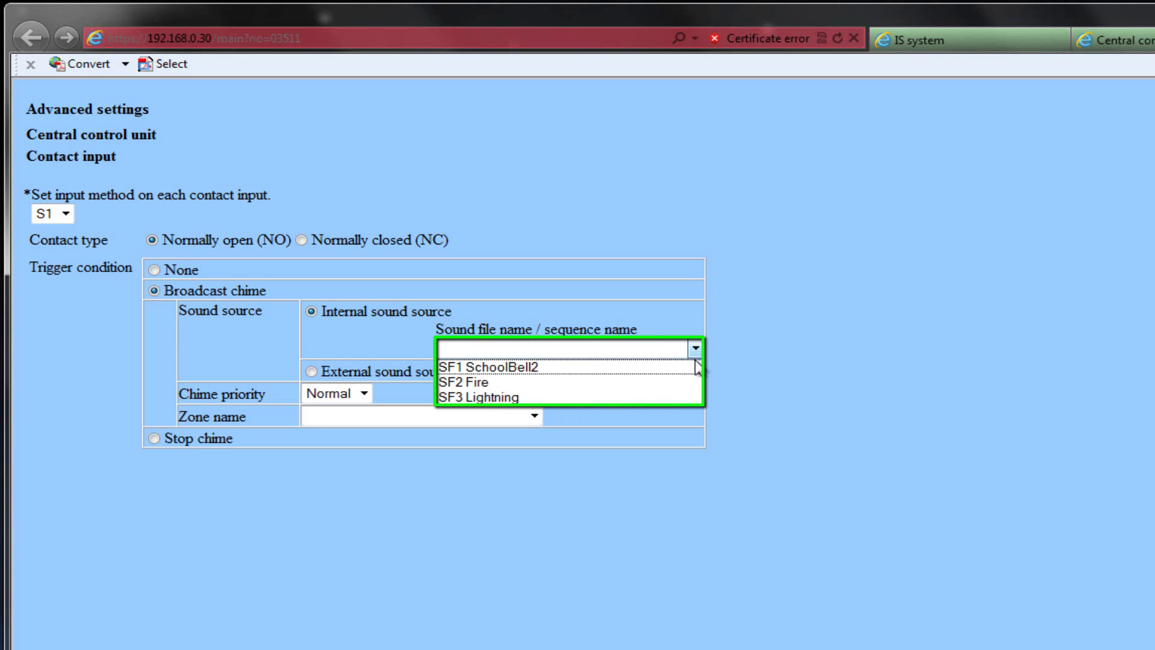
pyautogui.click(688, 389)
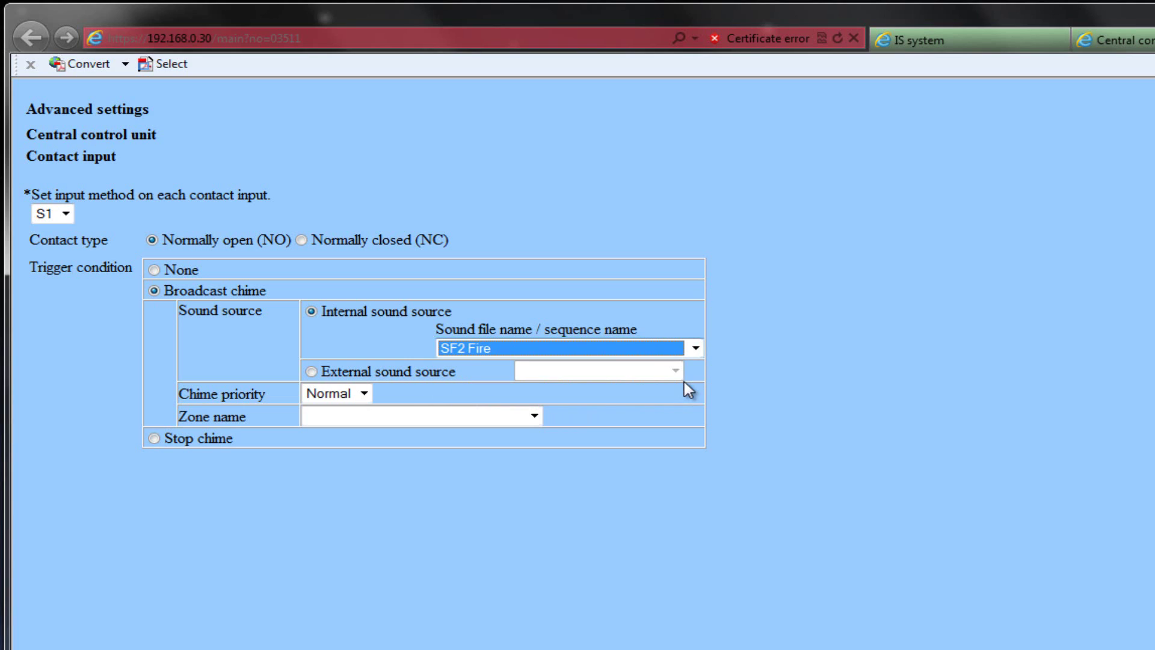
pyautogui.click(364, 393)
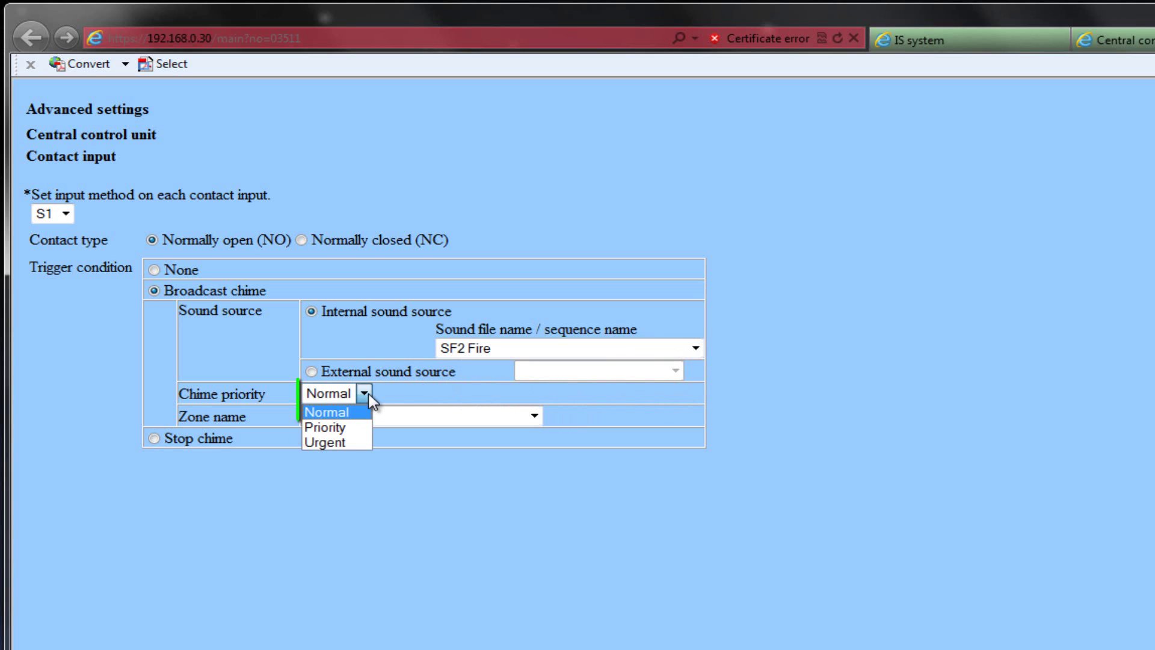
pyautogui.click(341, 444)
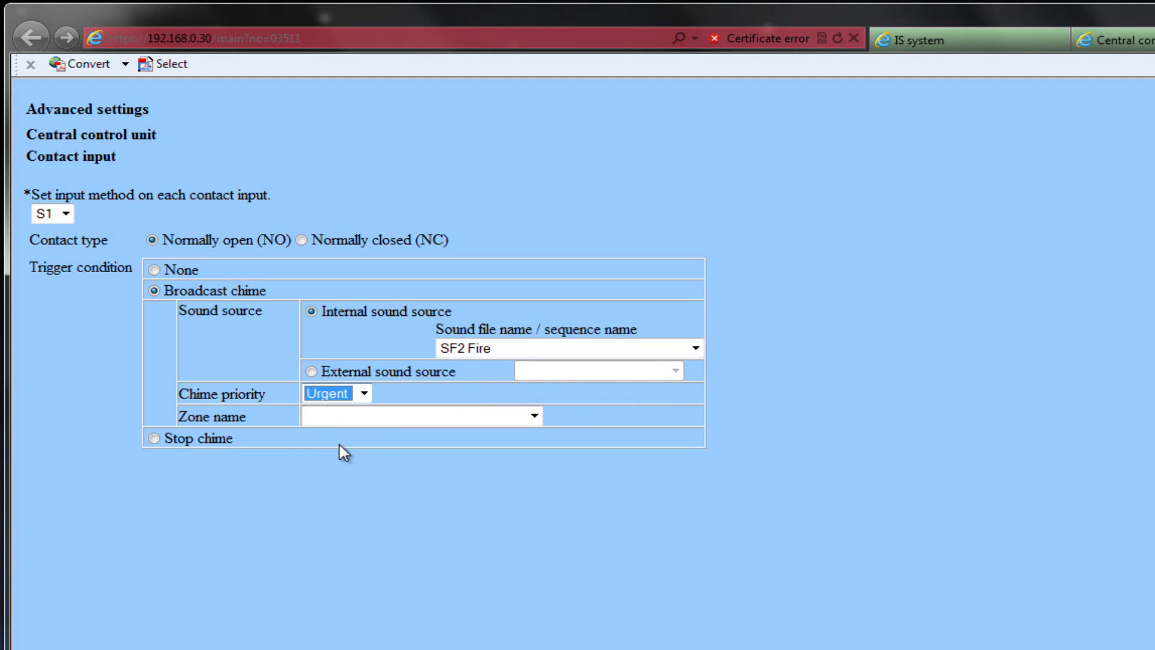
pyautogui.click(534, 417)
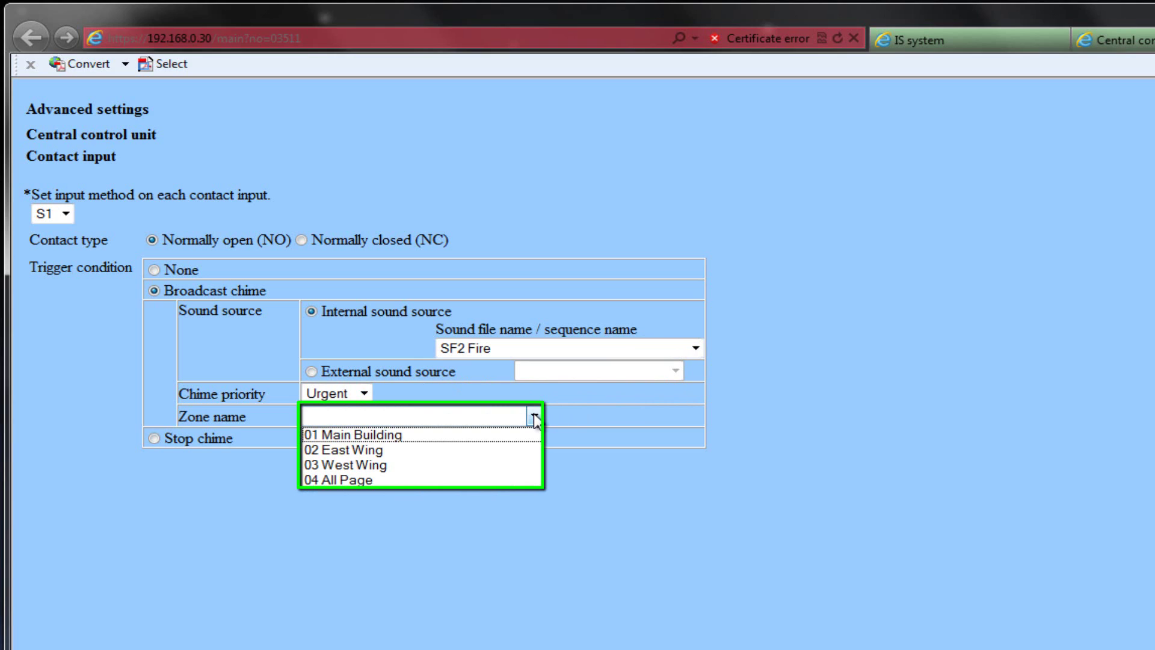
pyautogui.click(489, 481)
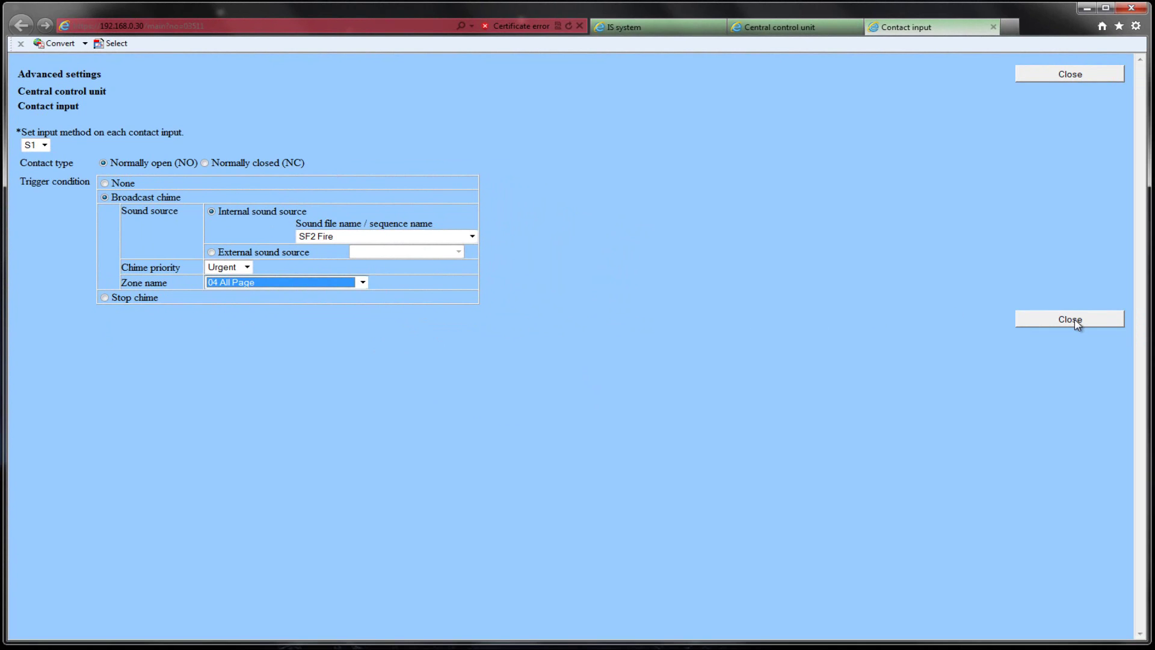
# Close the Contact input window and open Contact output settings with output L1 selected
pyautogui.click(1070, 319)
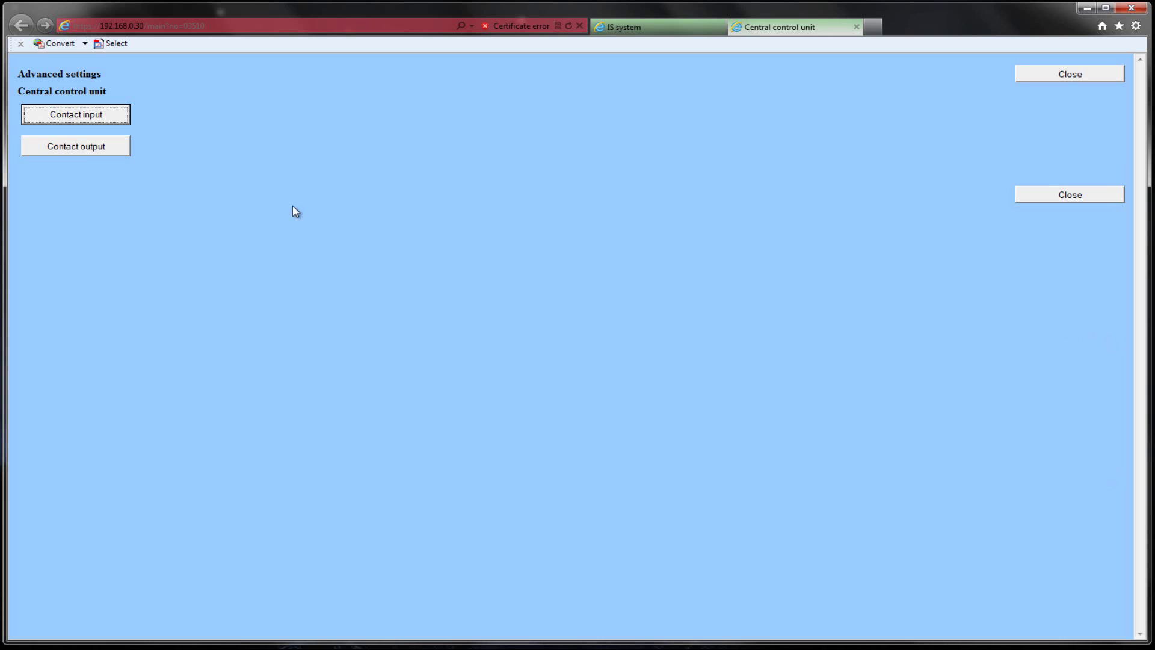
pyautogui.click(80, 154)
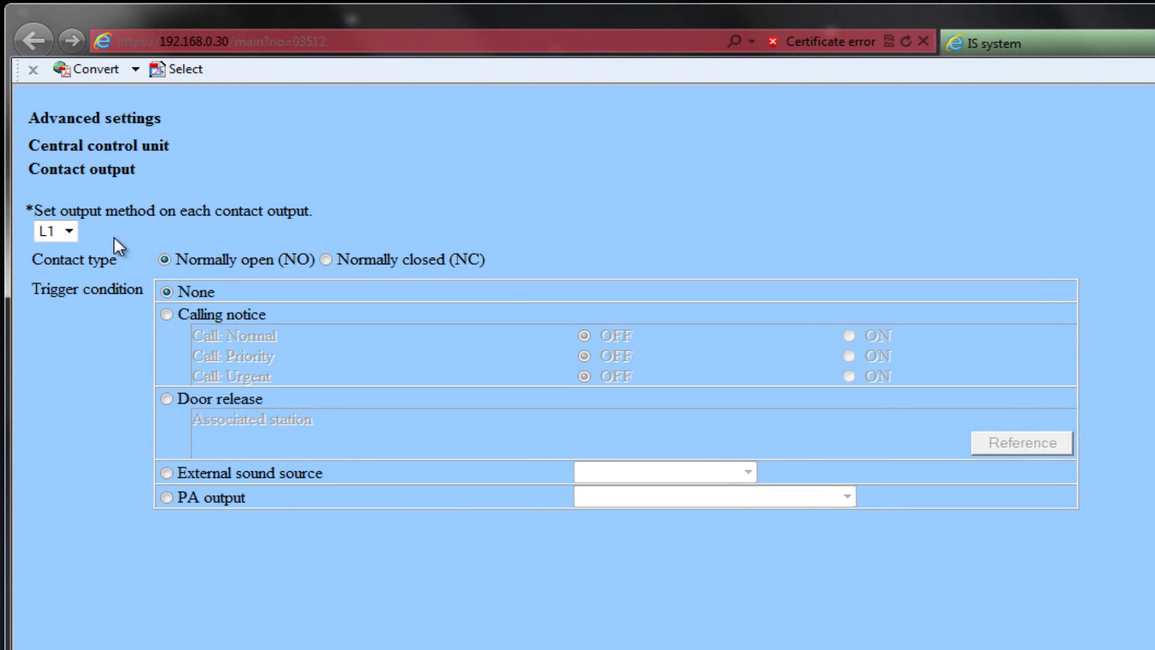
pyautogui.click(69, 232)
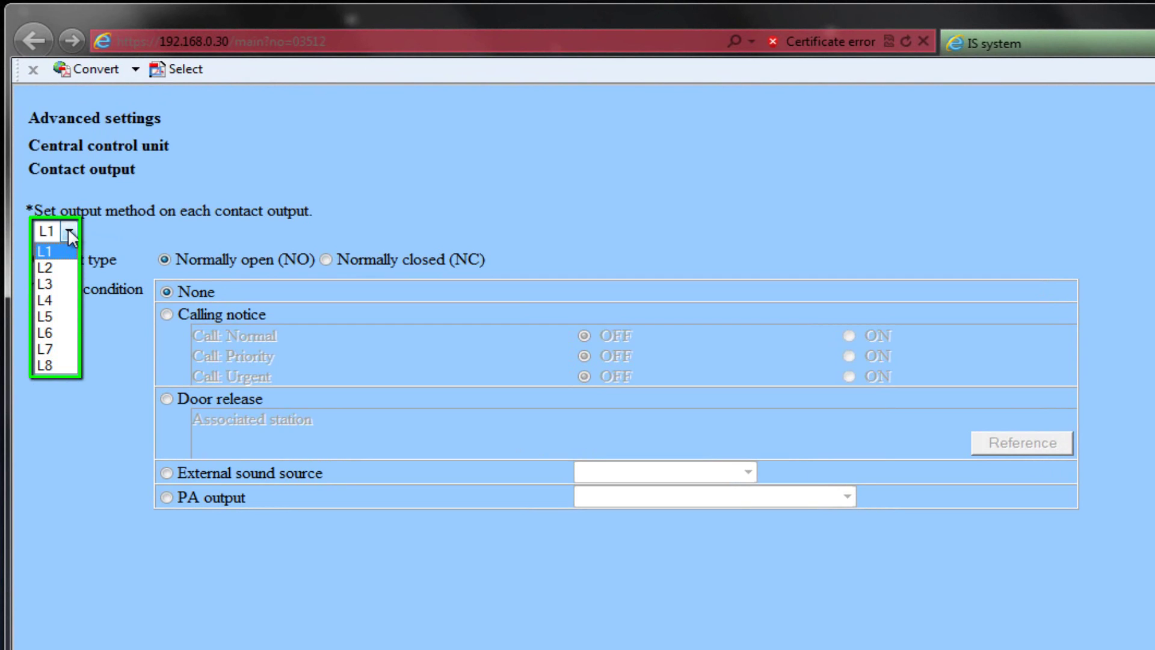
pyautogui.click(69, 231)
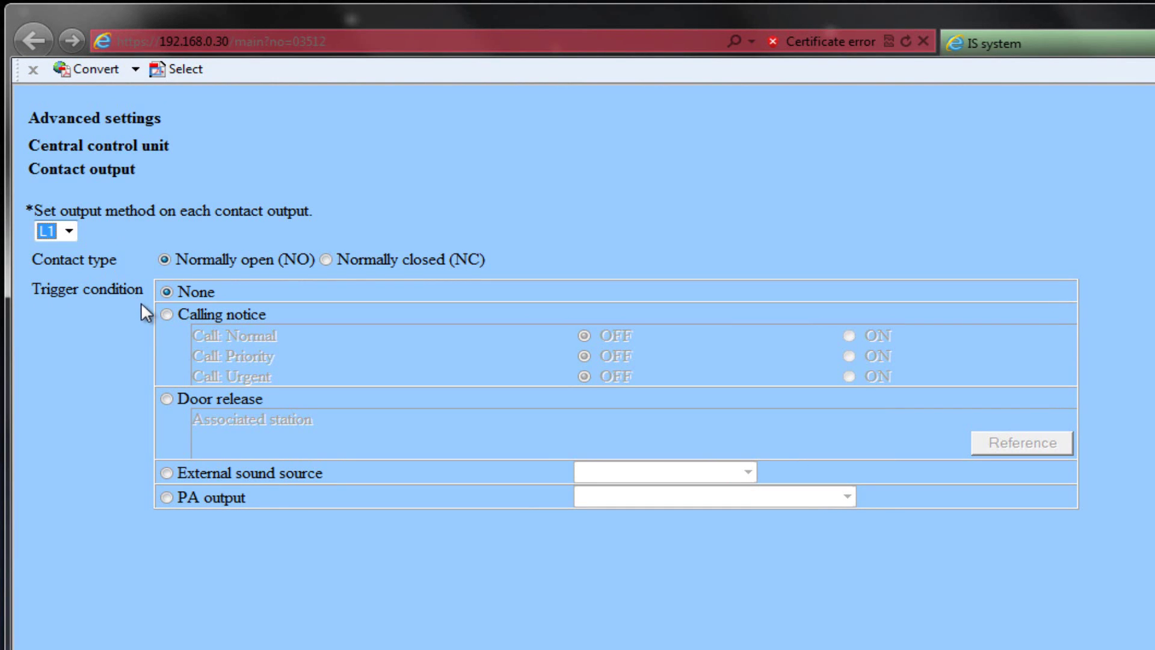
# Preview the Calling notice option, then set L1's trigger condition to Door release
pyautogui.click(167, 314)
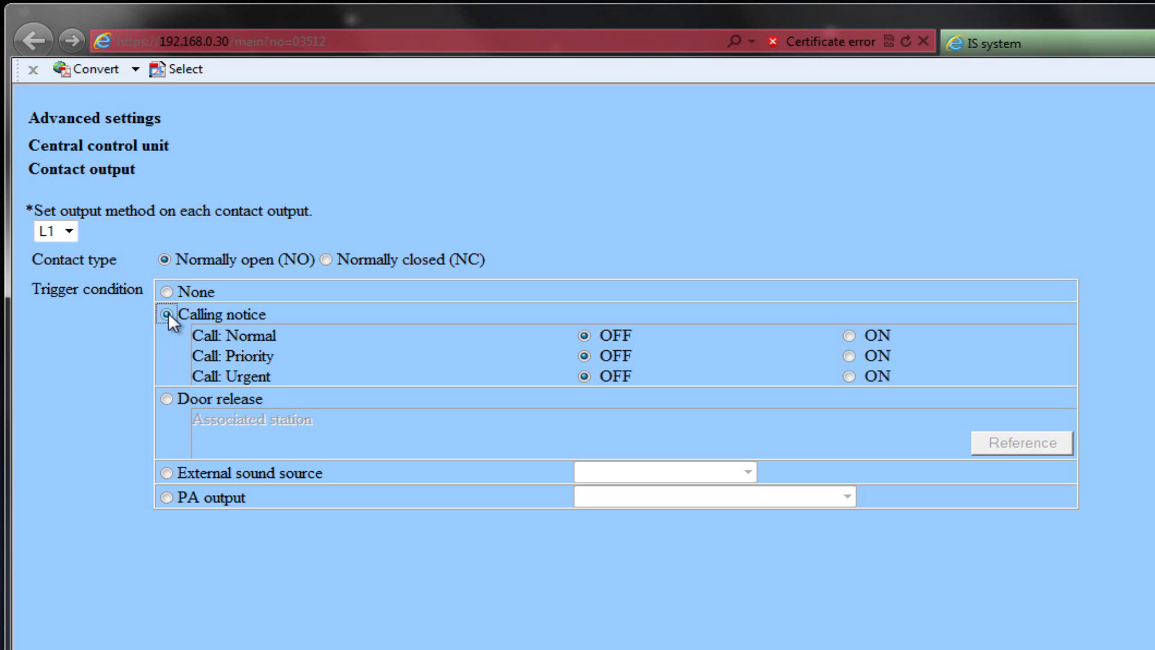
pyautogui.click(166, 399)
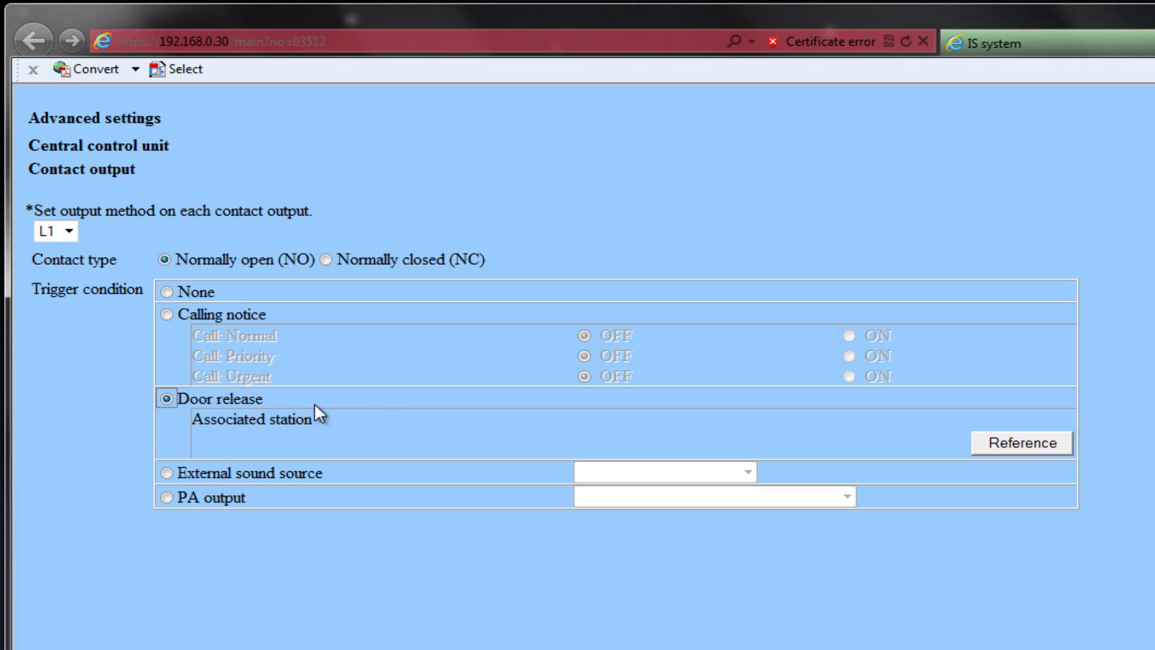
# Review the Reference station list and External sound source options, then switch L1 to PA output
pyautogui.click(1019, 443)
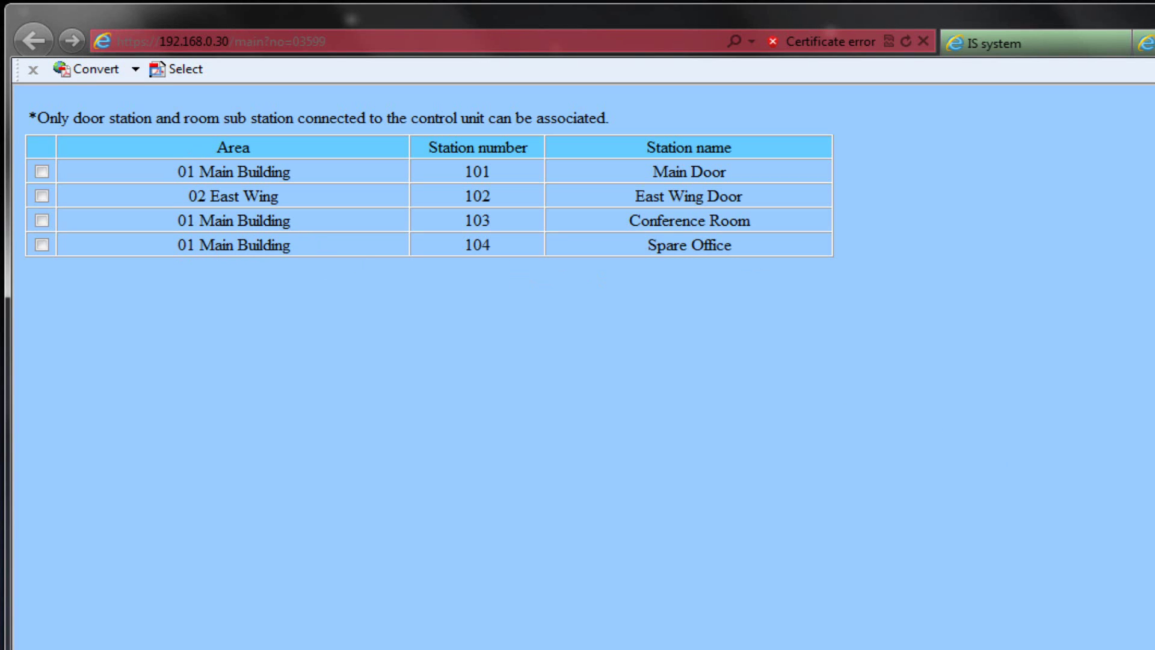
pyautogui.hotkey('ctrl', 'w')
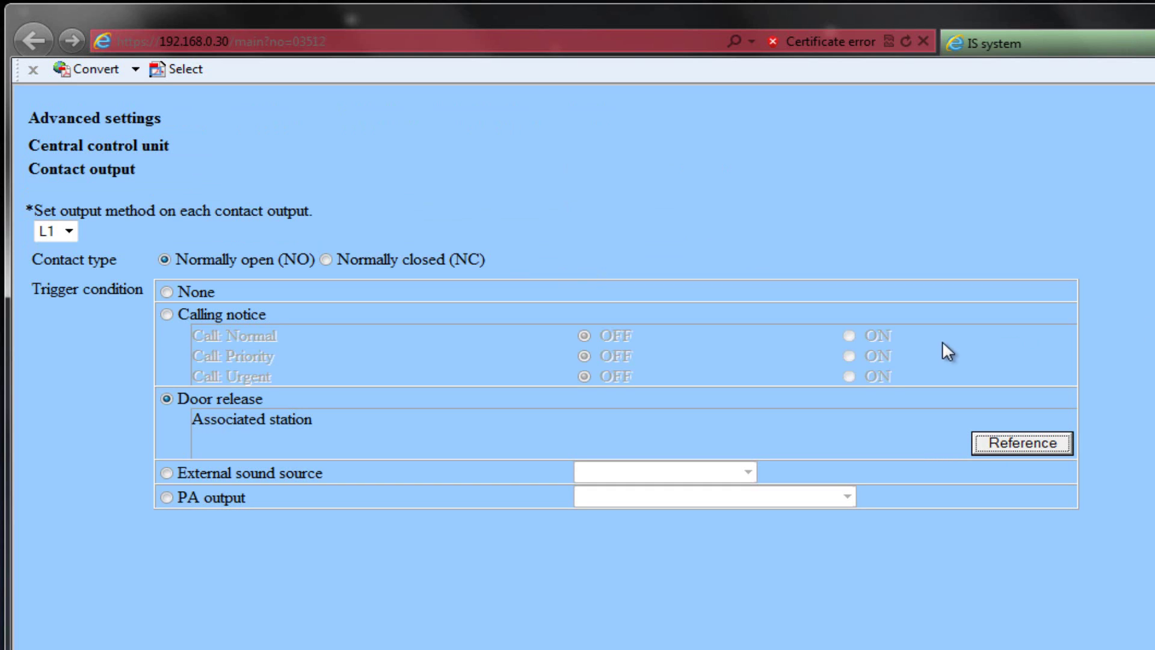
pyautogui.click(167, 472)
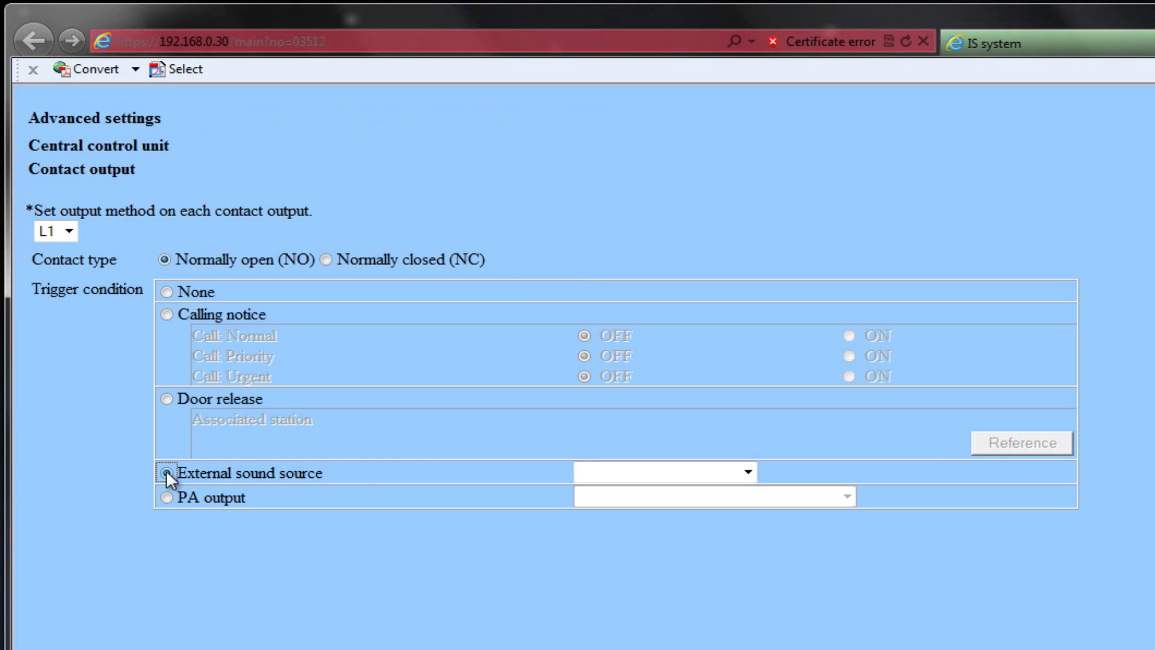
pyautogui.click(748, 474)
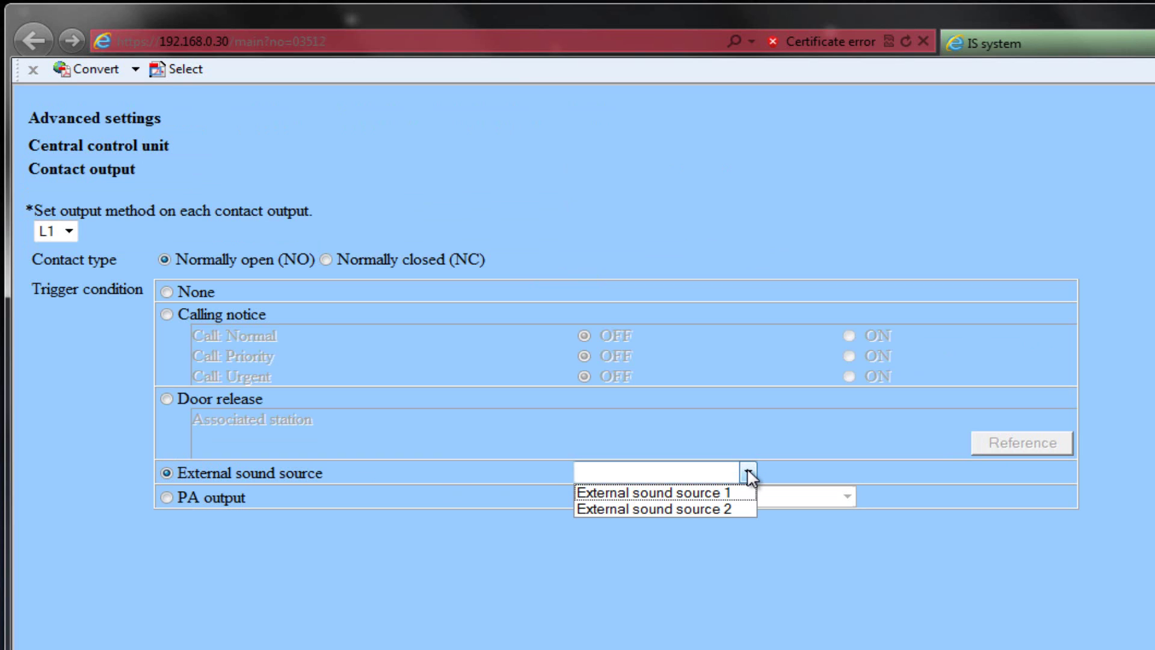
pyautogui.click(748, 474)
pyautogui.click(167, 497)
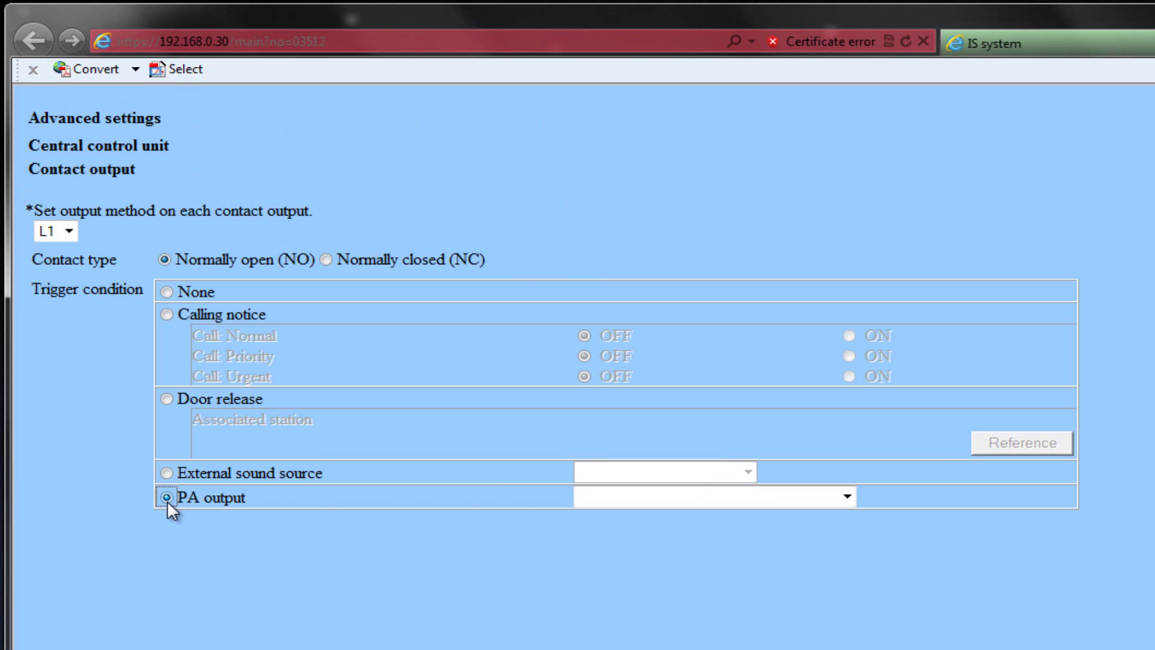
pyautogui.click(845, 498)
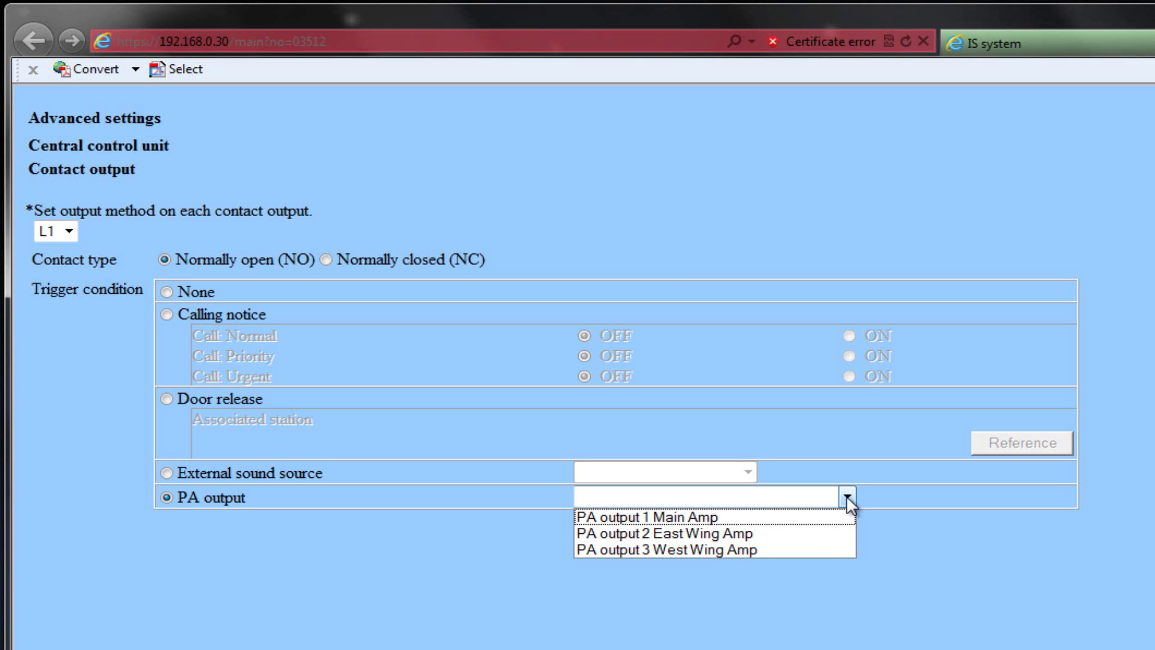
# Leave the amplifier unset, close the Contact output and Central control unit windows, and choose Temporarily stored
pyautogui.click(847, 497)
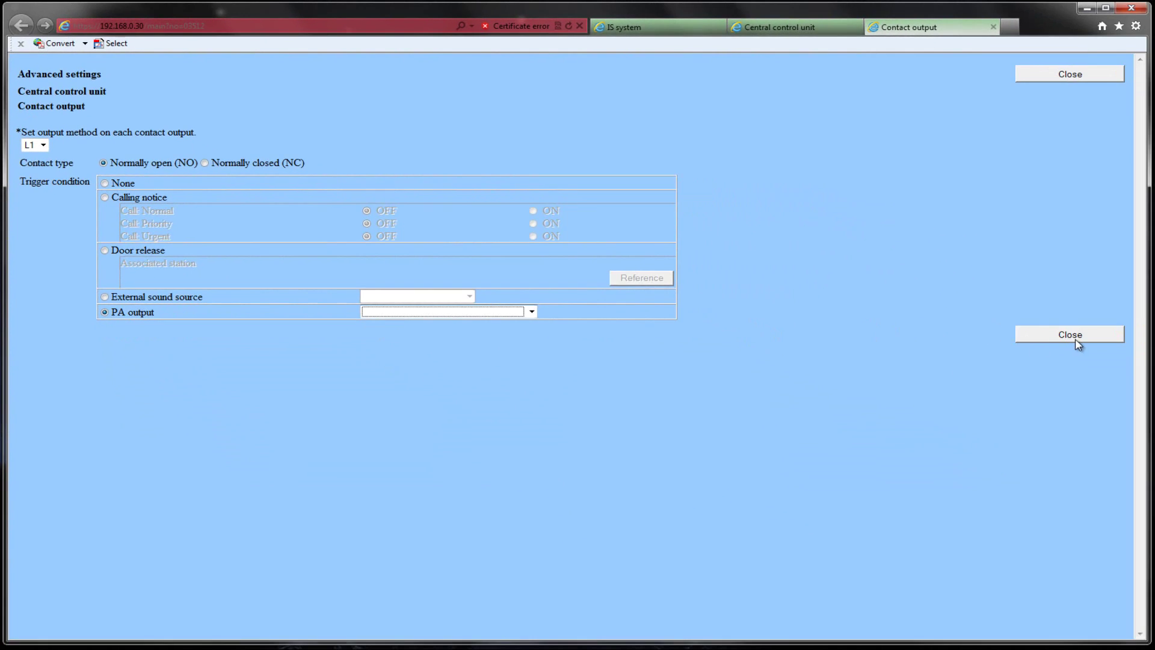
pyautogui.click(1136, 358)
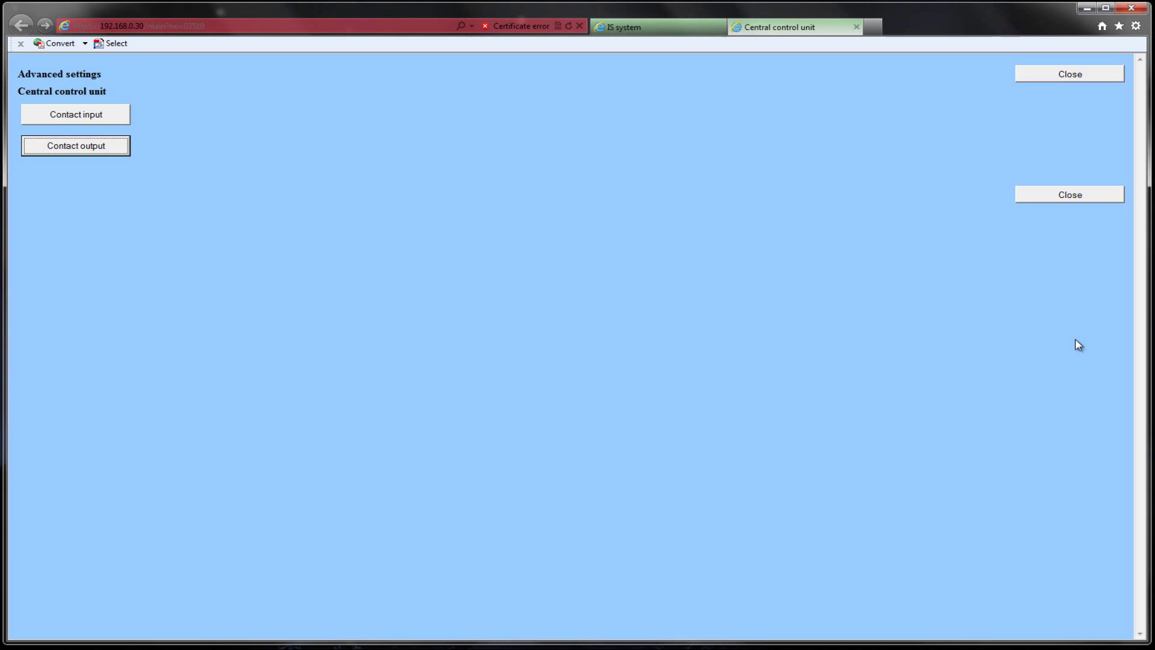
pyautogui.click(1074, 195)
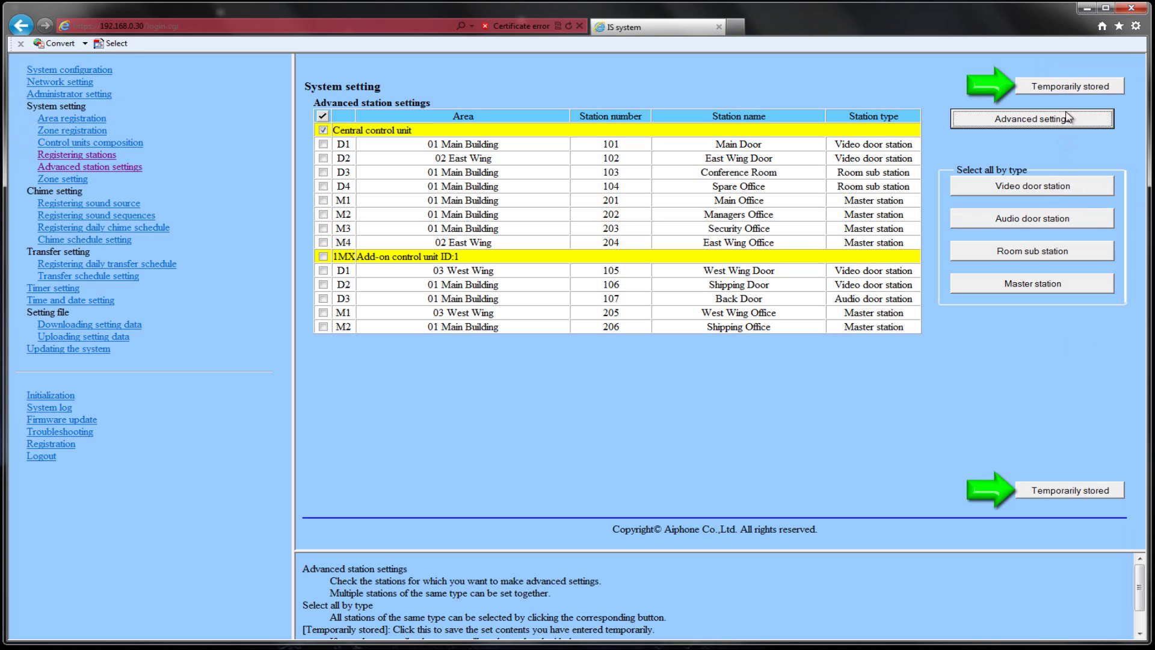
pyautogui.click(1069, 87)
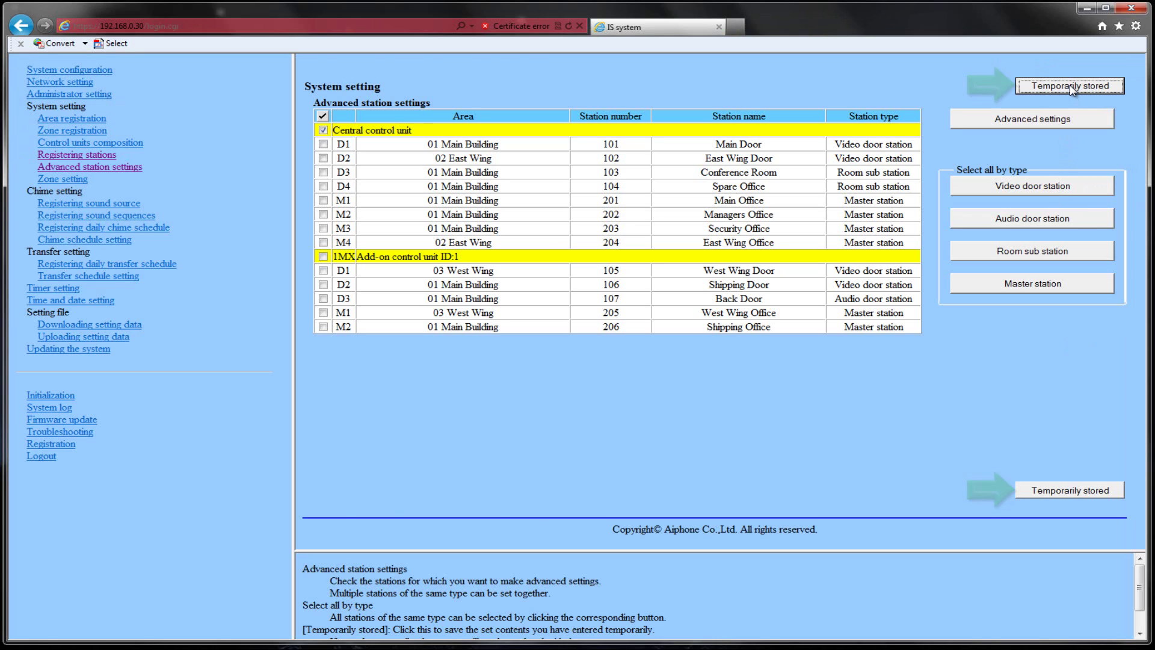